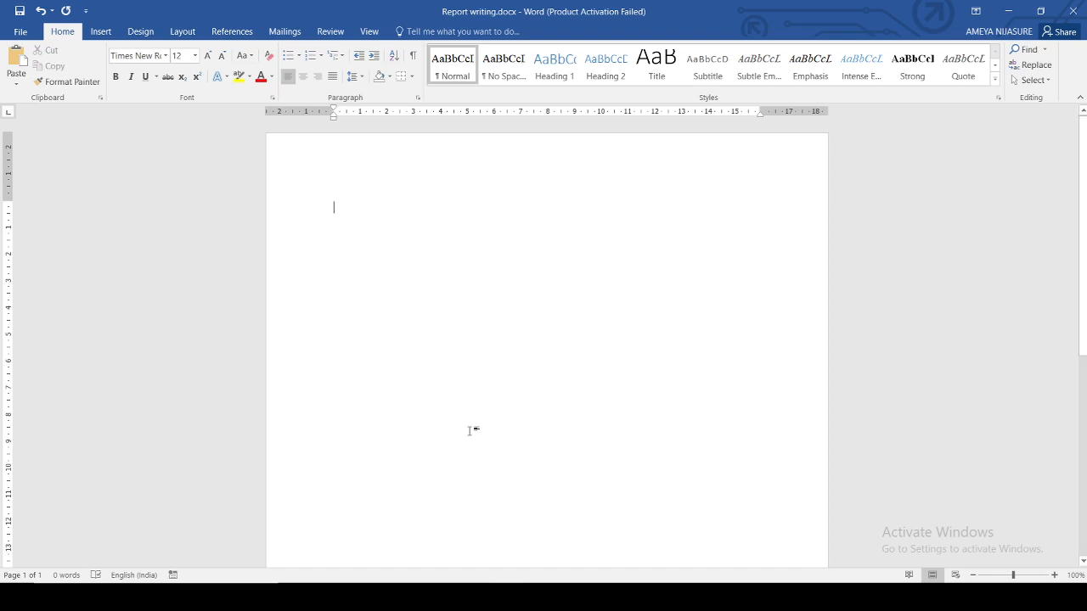
Generate one paragraph of ten sentences of sample text with =rand(1,10).
type("=rand()")
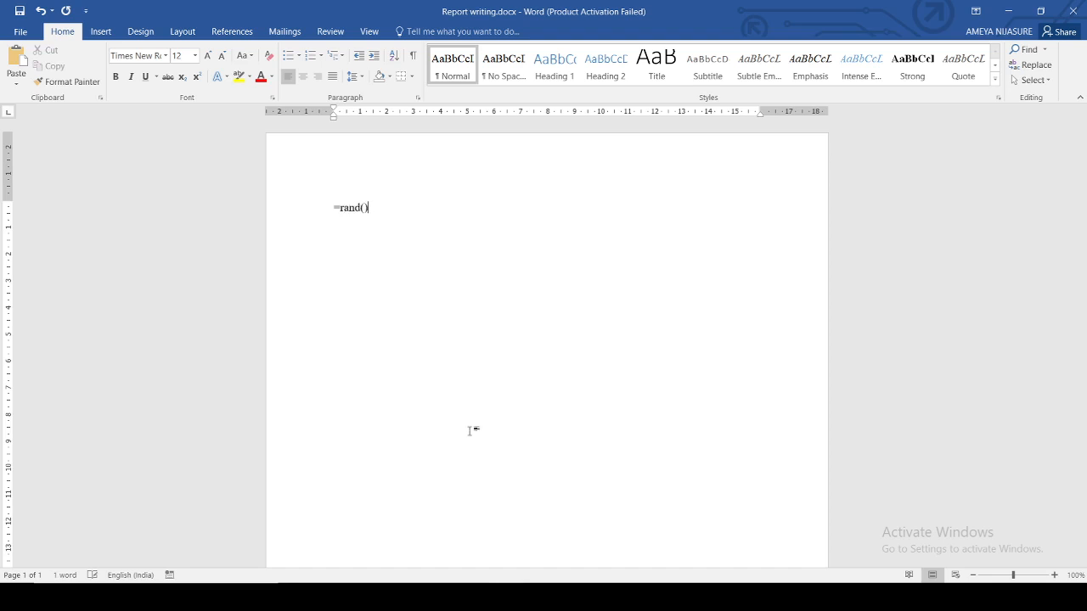
key("Left")
type("1,10")
key("Return")
Justify all the sample text in the document.
key("ctrl+a")
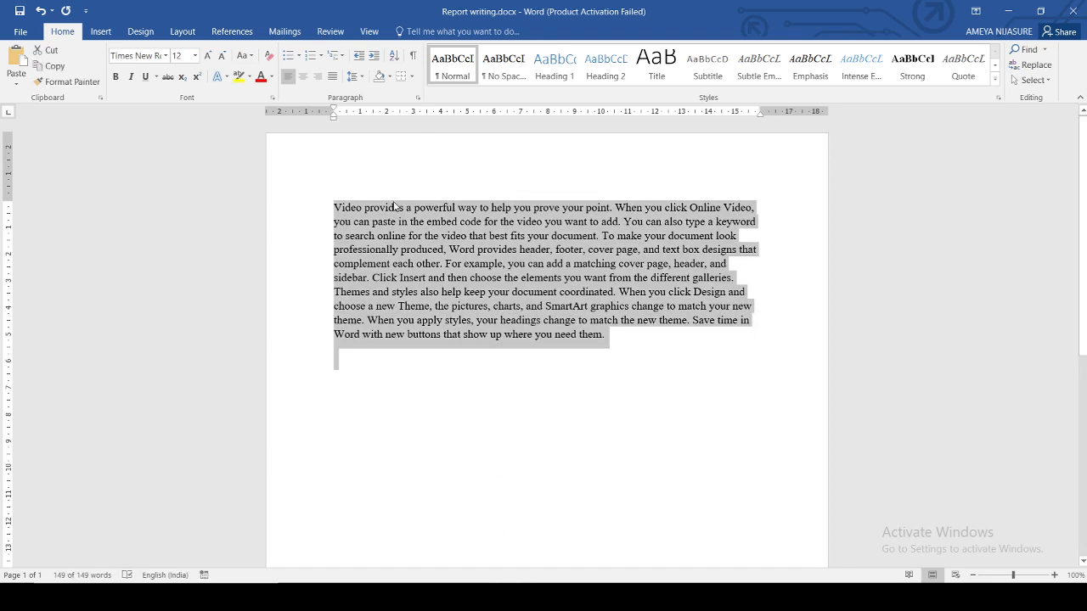
left_click(332, 76)
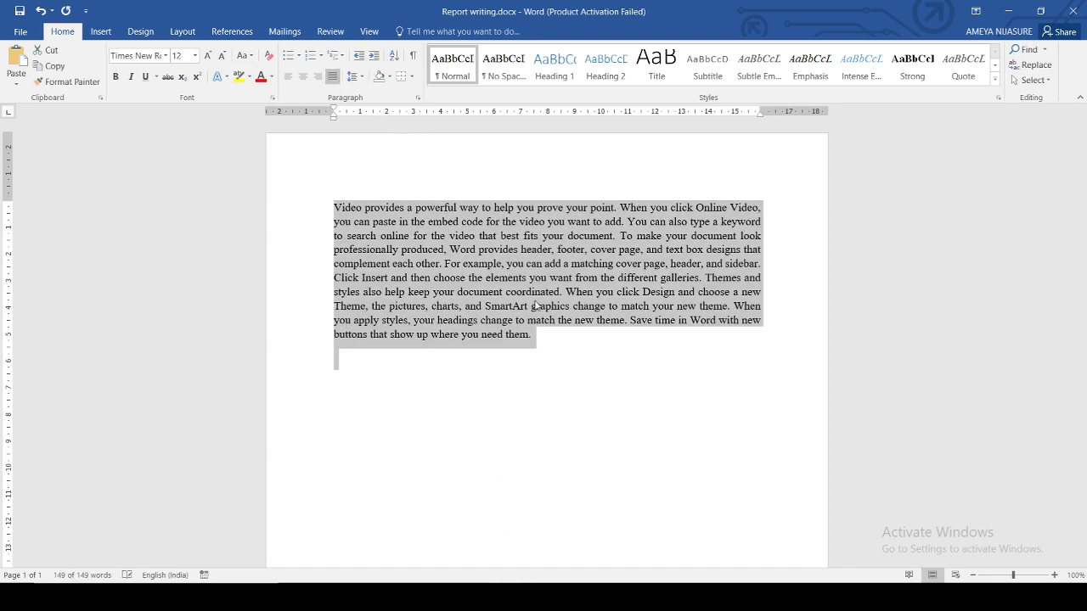
left_click(558, 368)
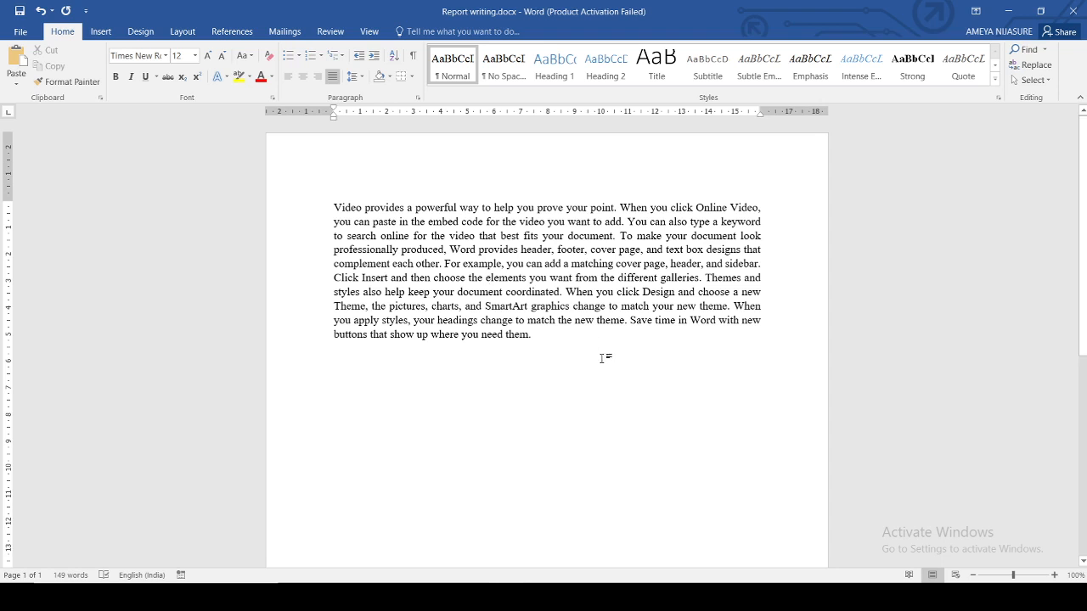
Duplicate the sample paragraph below itself and insert a blank line between the two copies.
left_click_drag(576, 341, 330, 213)
key("ctrl+c")
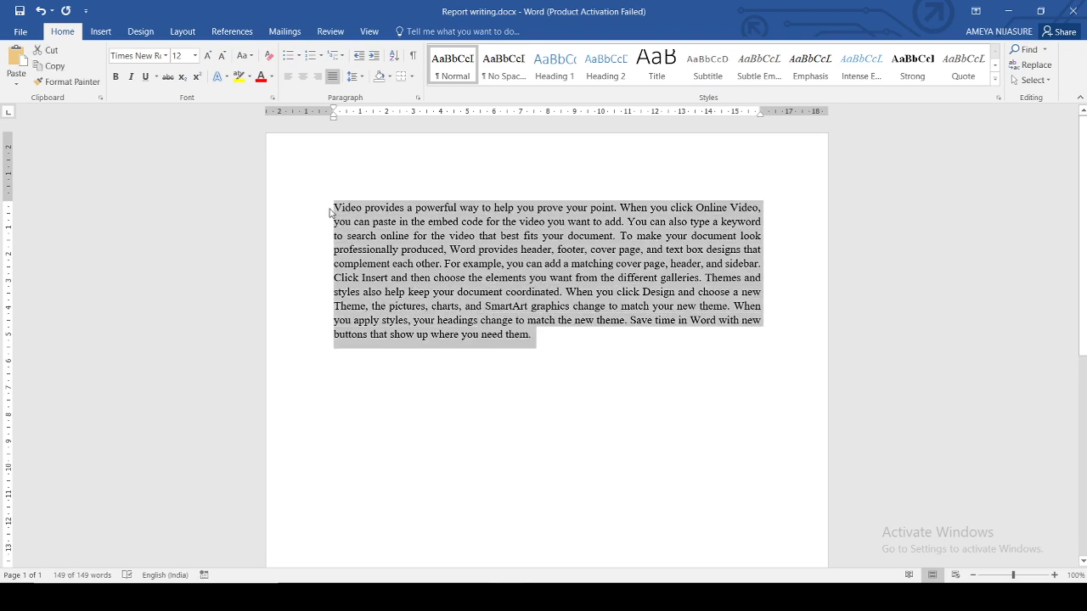
left_click(414, 396)
key("ctrl+v")
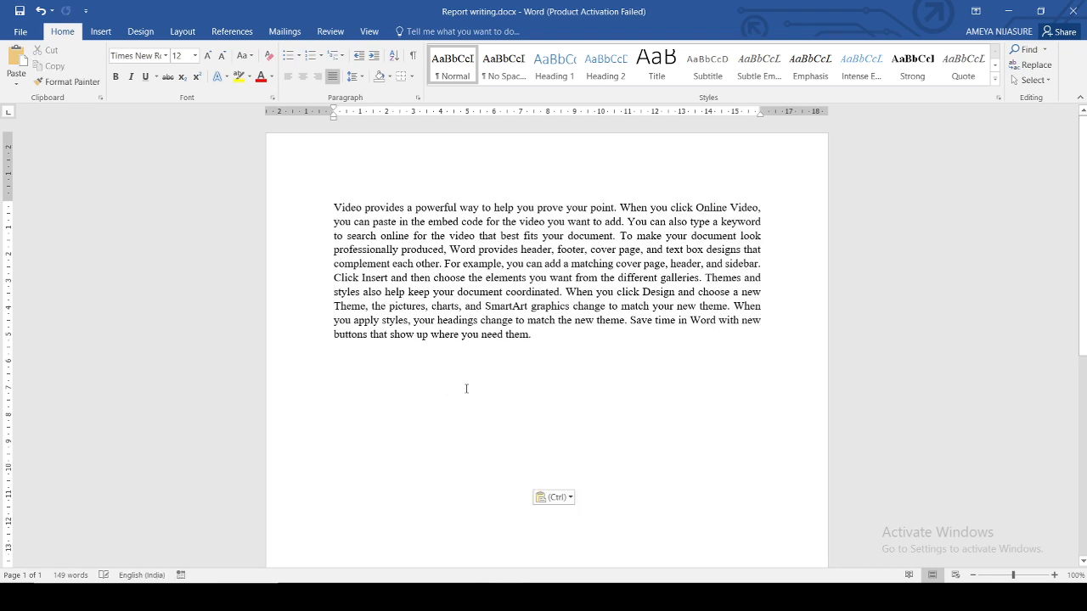
left_click(532, 339)
key("Return")
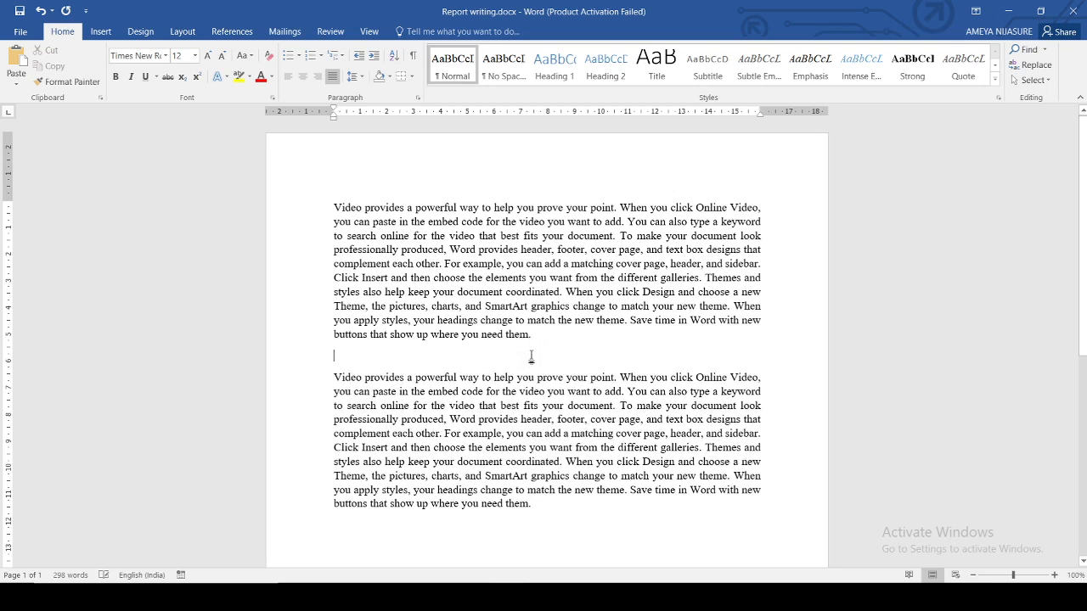
Insert a continuous section break at the blank line between the two paragraphs and show the formatting marks.
scroll(530, 371, "down", 2)
scroll(530, 371, "up", 2)
left_click(547, 339)
left_click(185, 35)
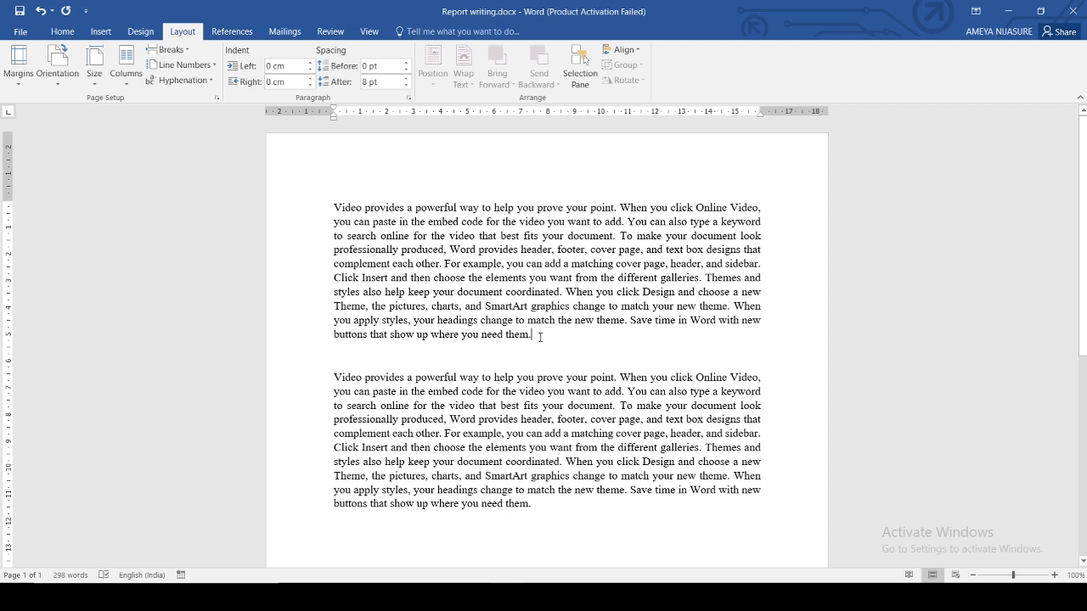
left_click(354, 361)
left_click(170, 51)
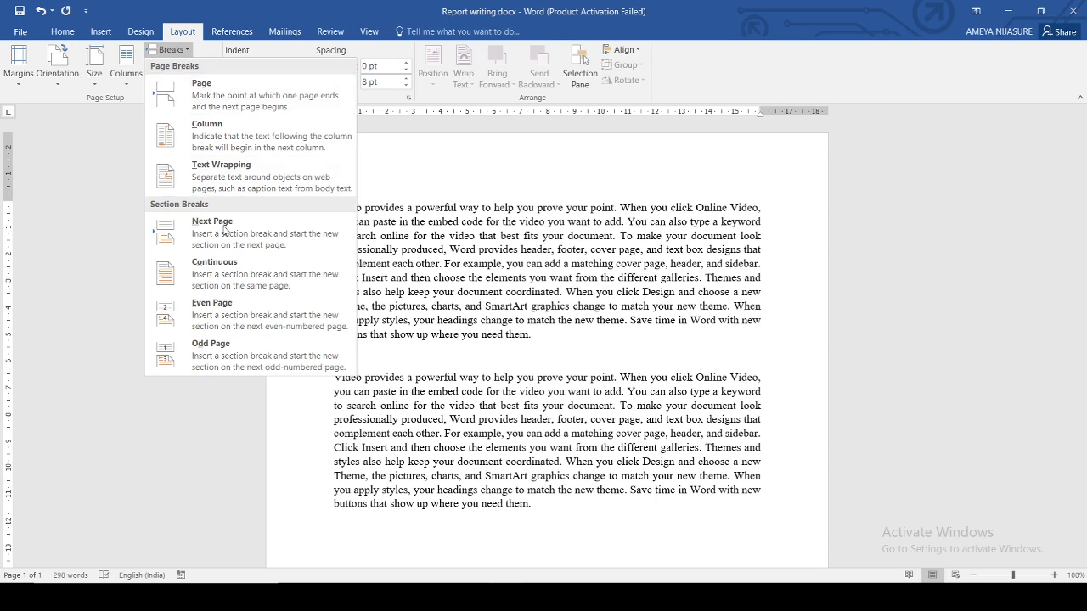
left_click(228, 287)
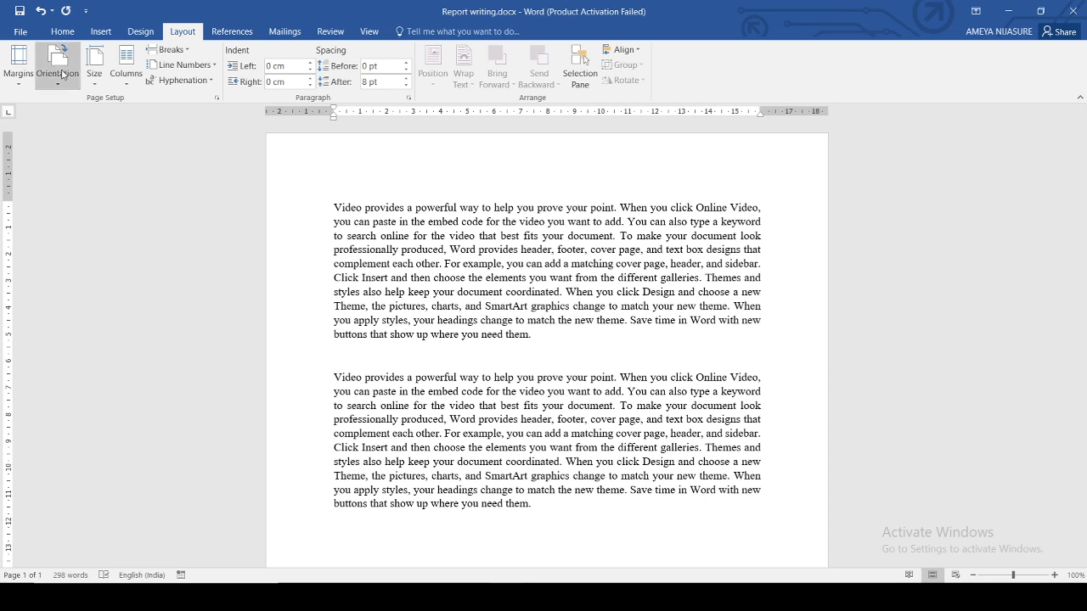
left_click(62, 33)
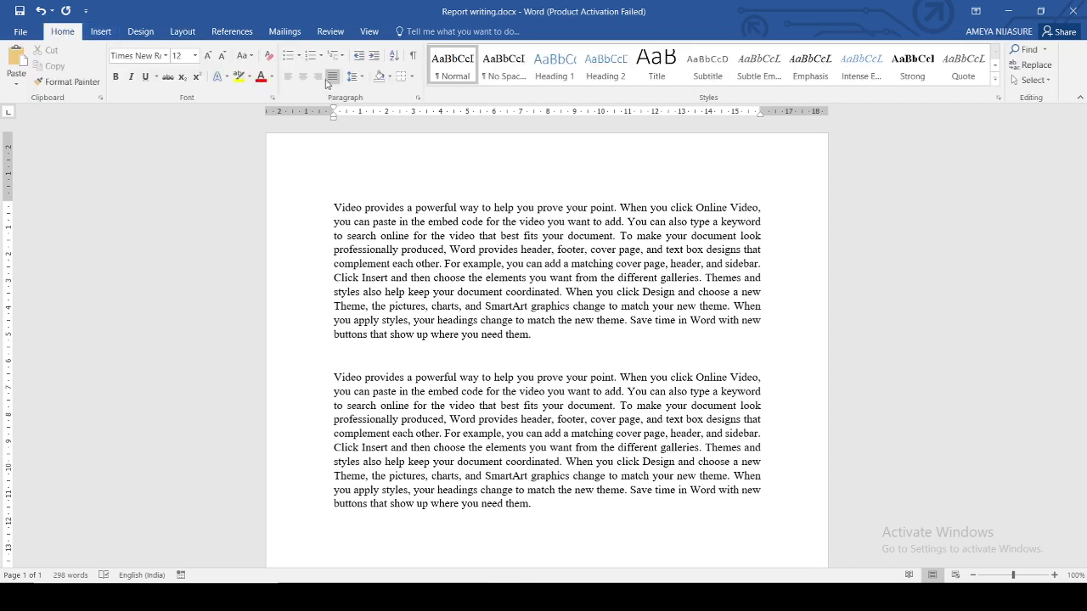
left_click(413, 56)
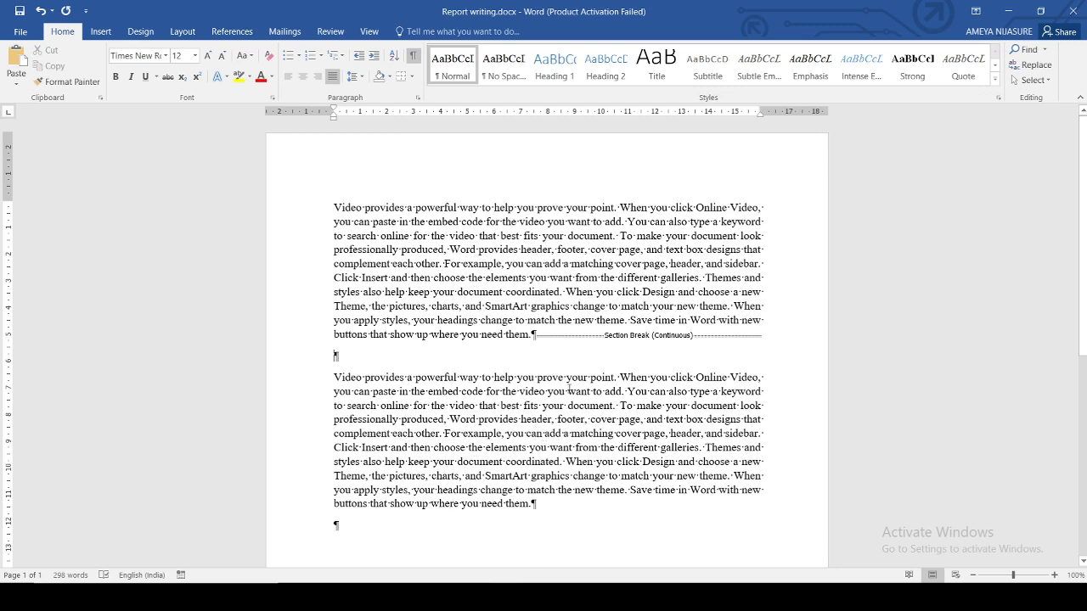
Lay out the second paragraph in two columns.
left_click_drag(333, 208, 519, 338)
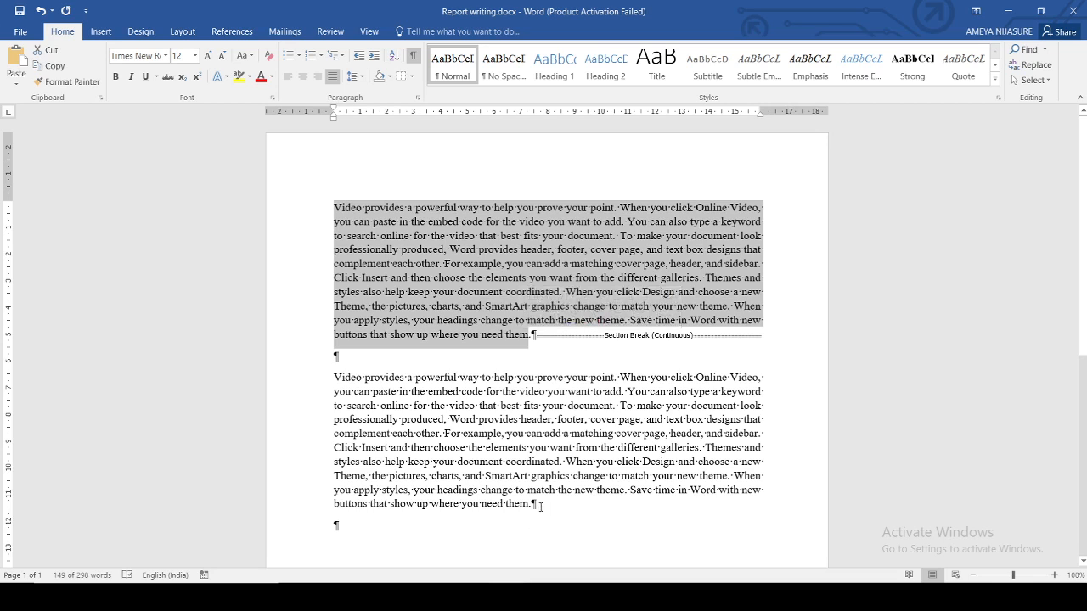
left_click_drag(532, 505, 334, 377)
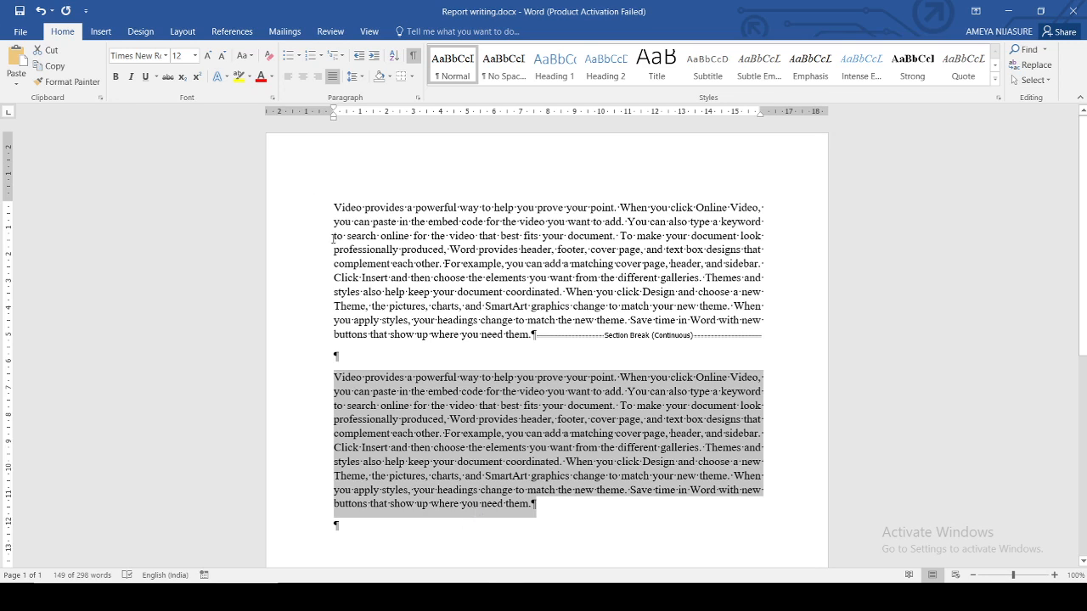
left_click(183, 32)
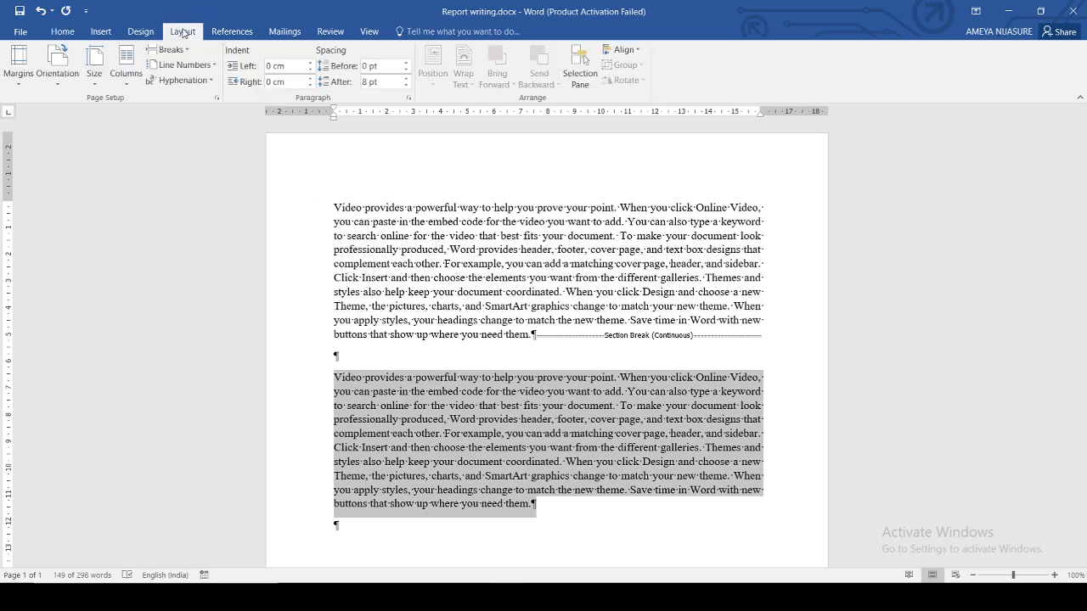
left_click(126, 64)
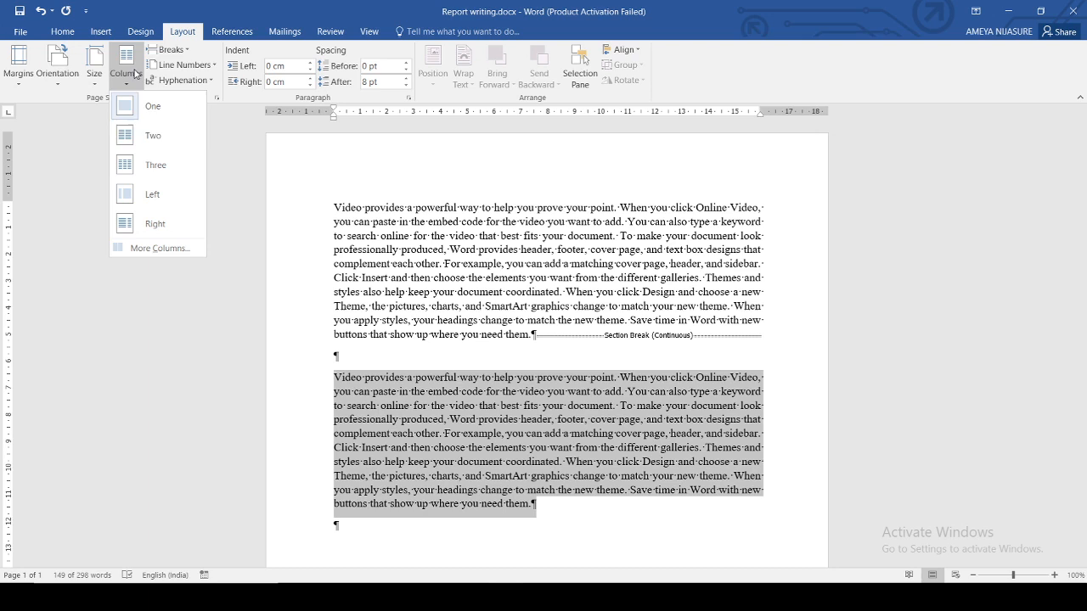
left_click(136, 146)
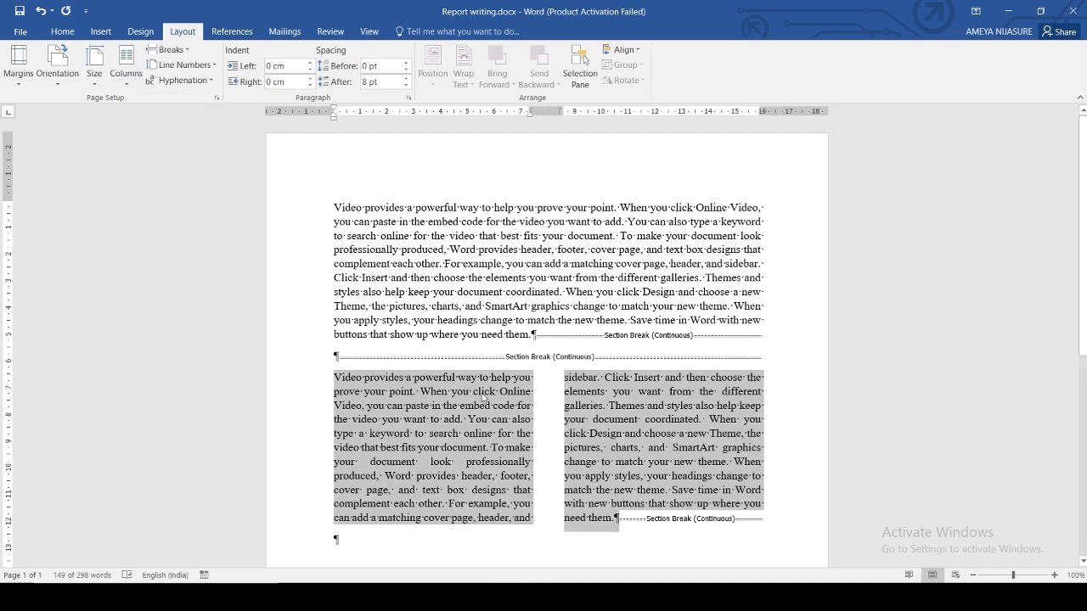
left_click(507, 357)
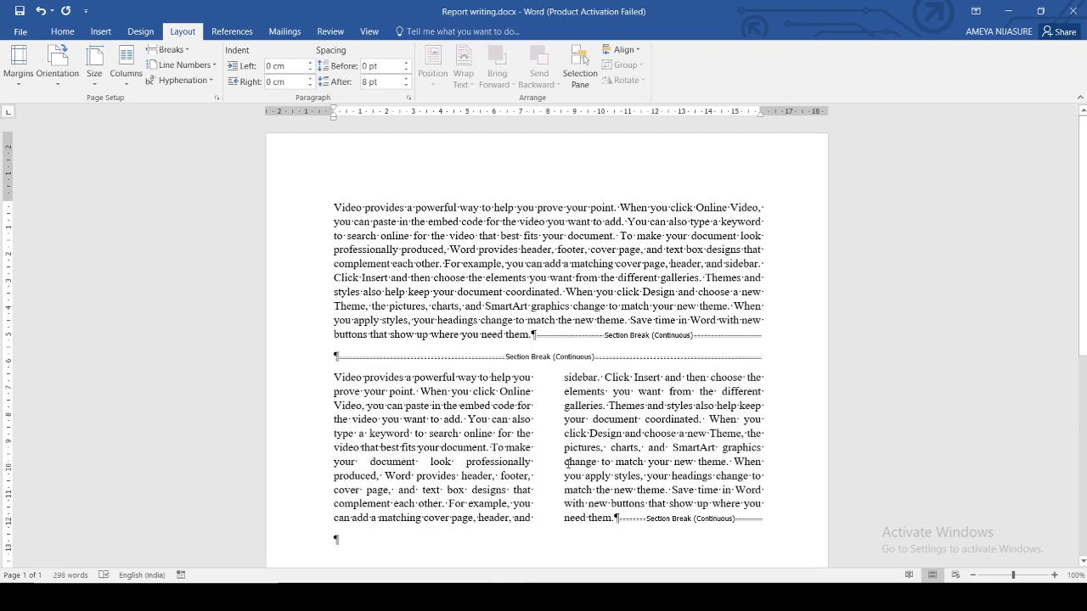
Copy the first paragraph to the empty line below the two-column text and add a blank line above the copy.
scroll(568, 463, "down", 2)
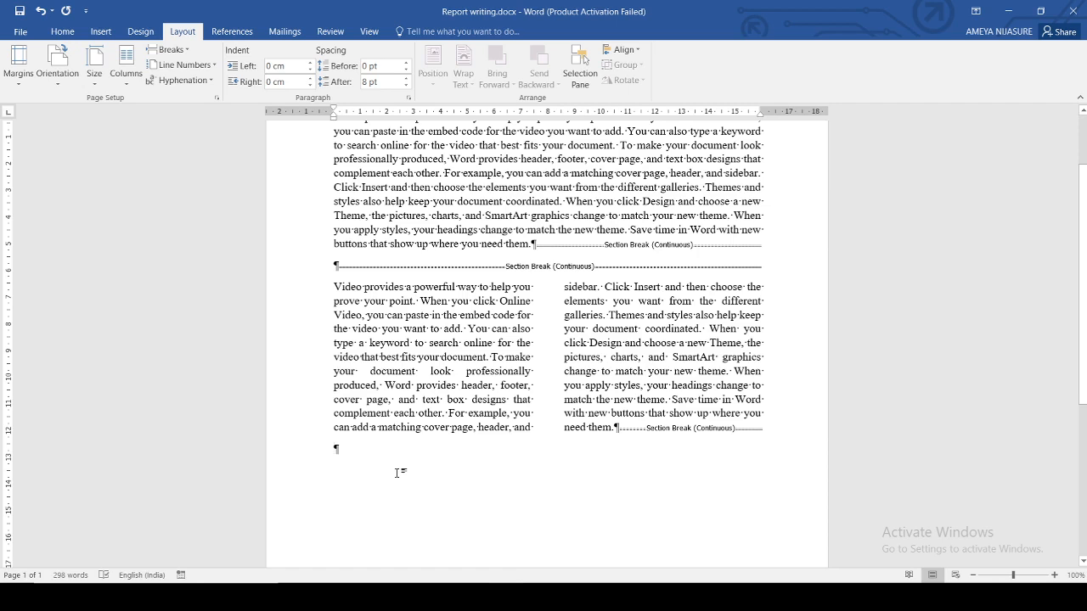
scroll(396, 473, "up", 2)
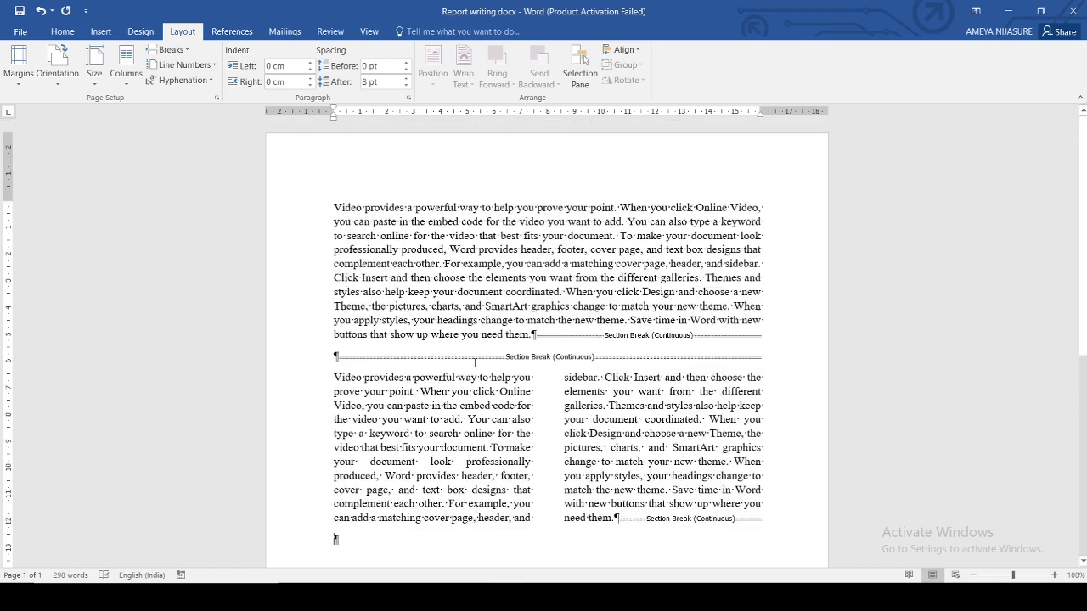
left_click_drag(533, 336, 329, 209)
key("ctrl+c")
scroll(366, 432, "down", 2)
left_click(365, 456)
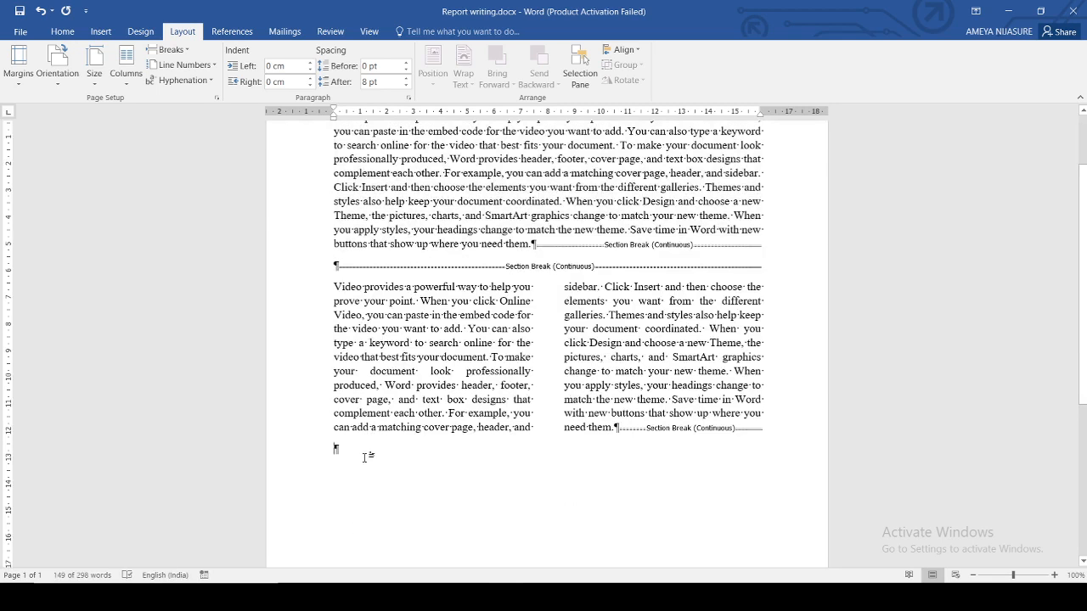
key("ctrl+v")
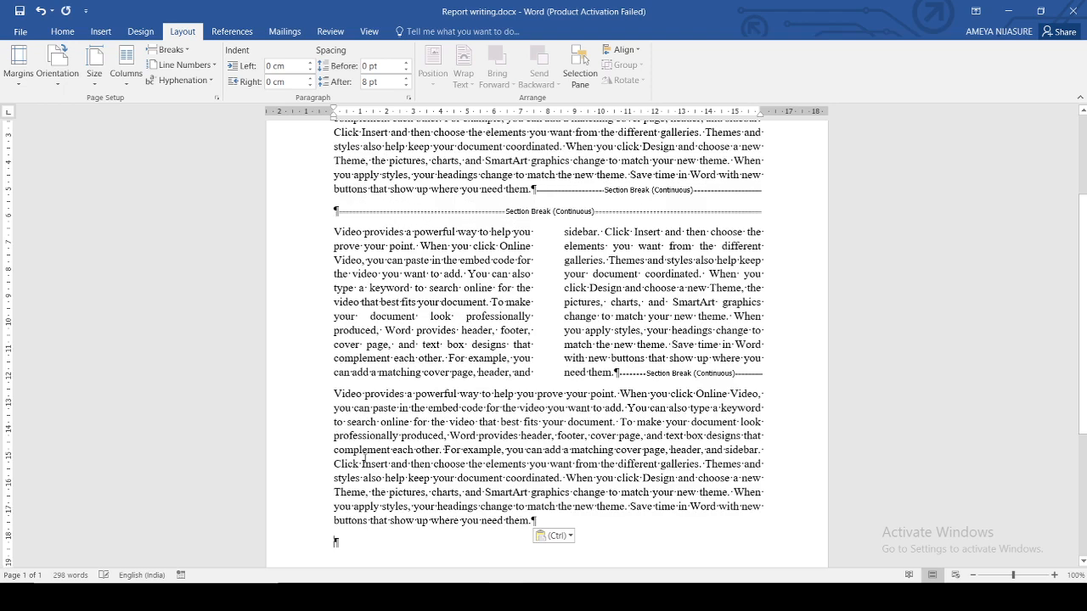
left_click(334, 396)
key("Return")
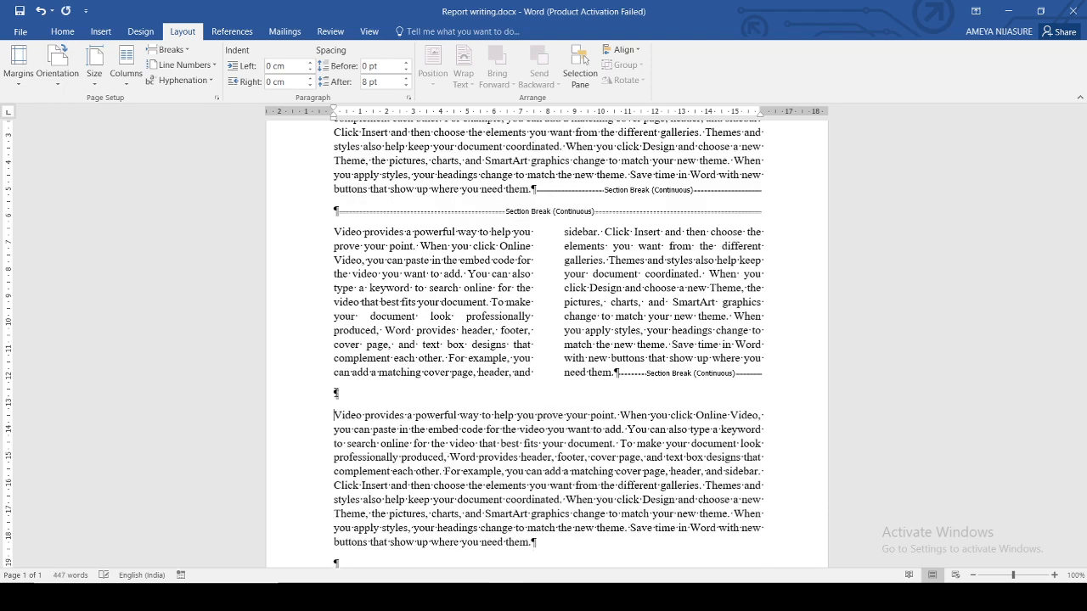
scroll(557, 210, "up", 3)
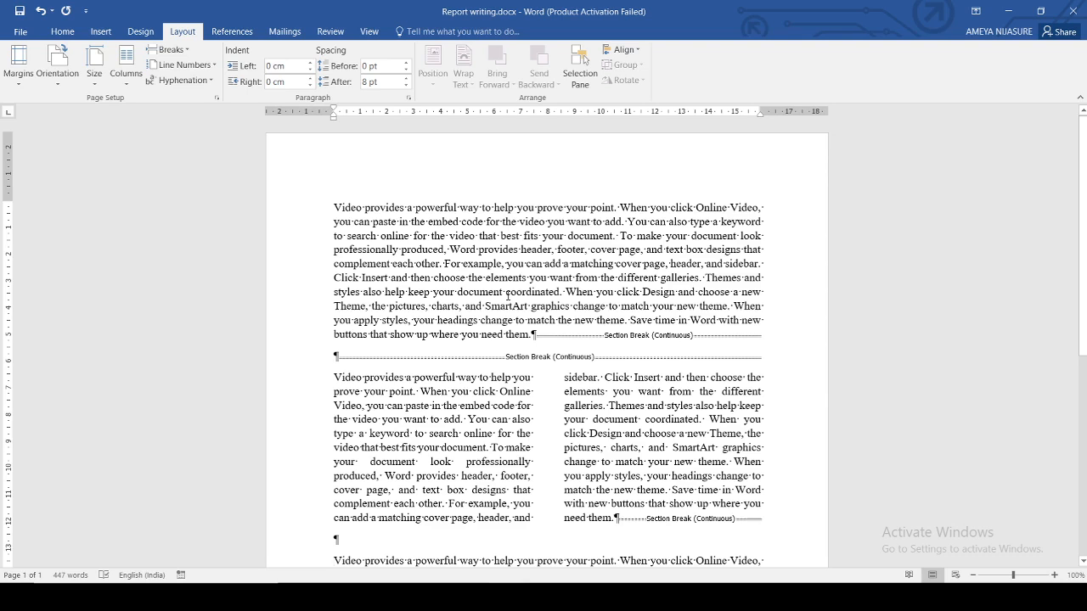
scroll(508, 298, "down", 2)
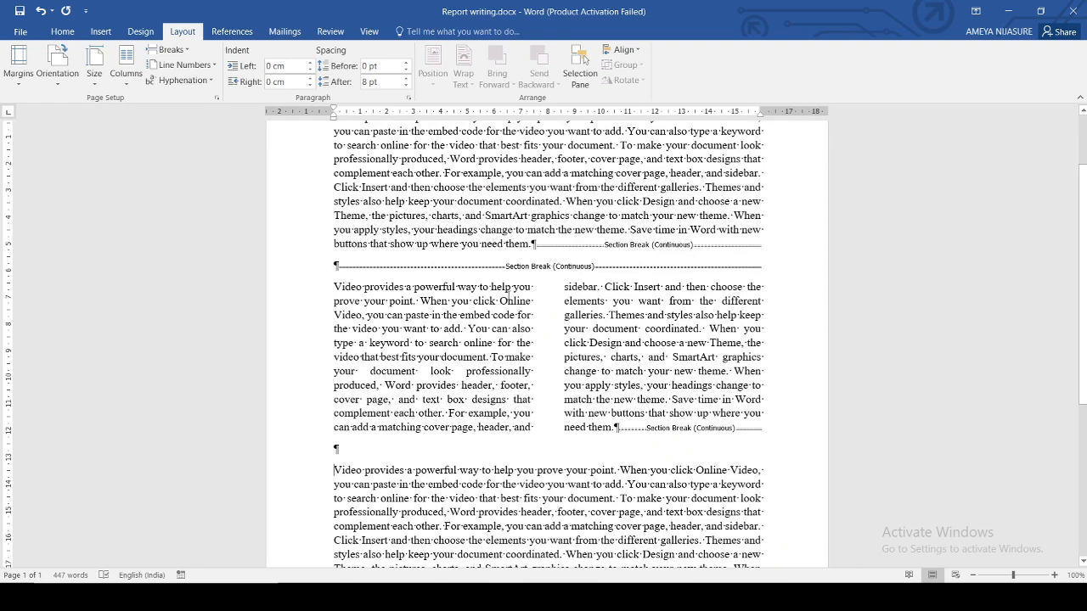
scroll(509, 305, "down", 2)
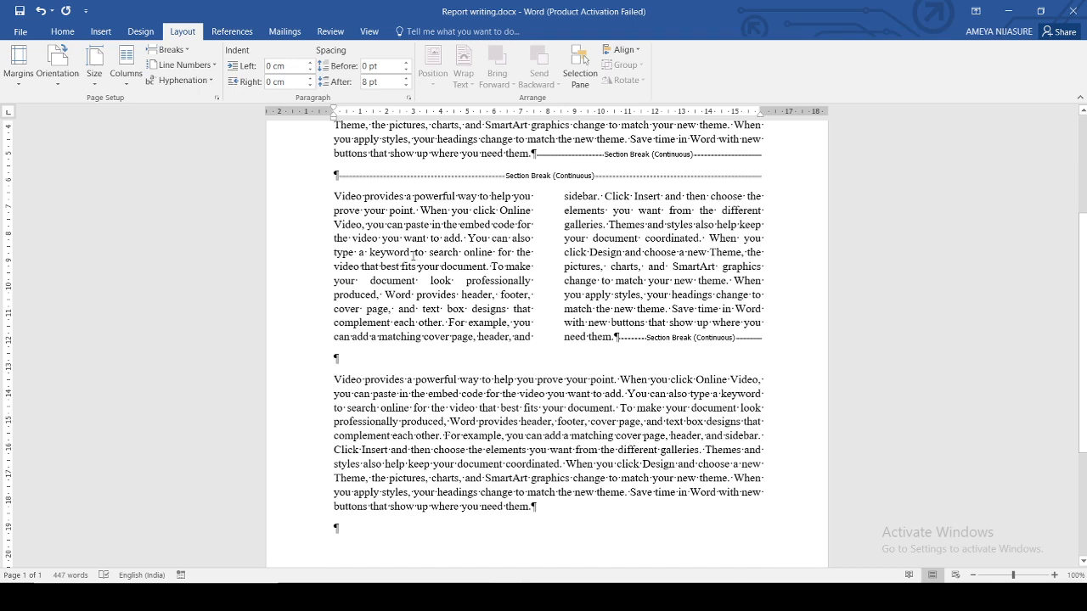
scroll(458, 310, "up", 2)
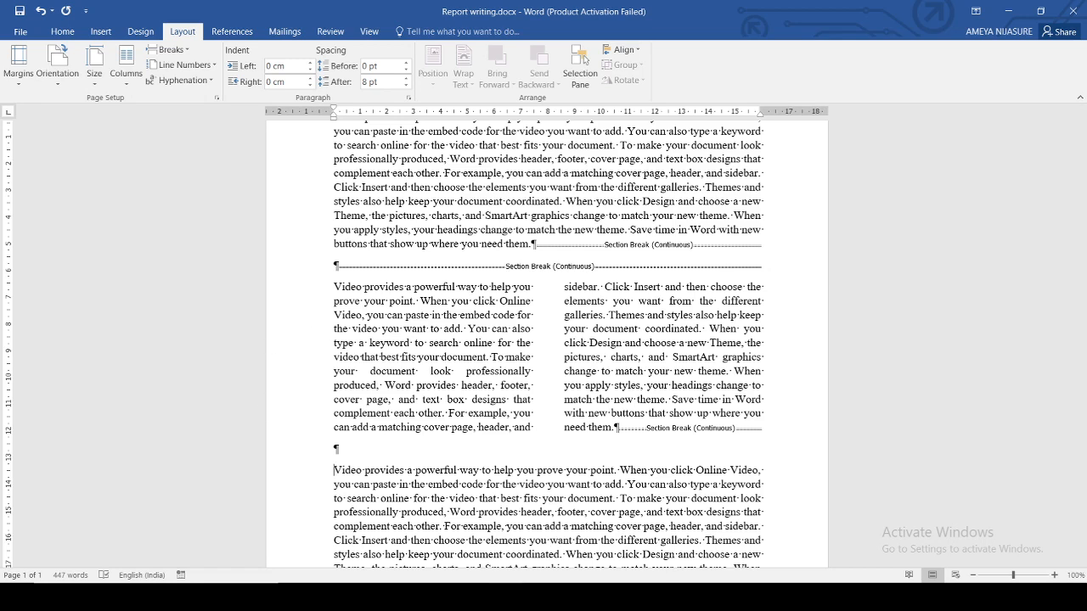
Switch to Title of project.docx and arrange the first two "(Name and sign) Supervisor/Guide" blocks under the certificate text in two columns.
mouse_move(507, 598)
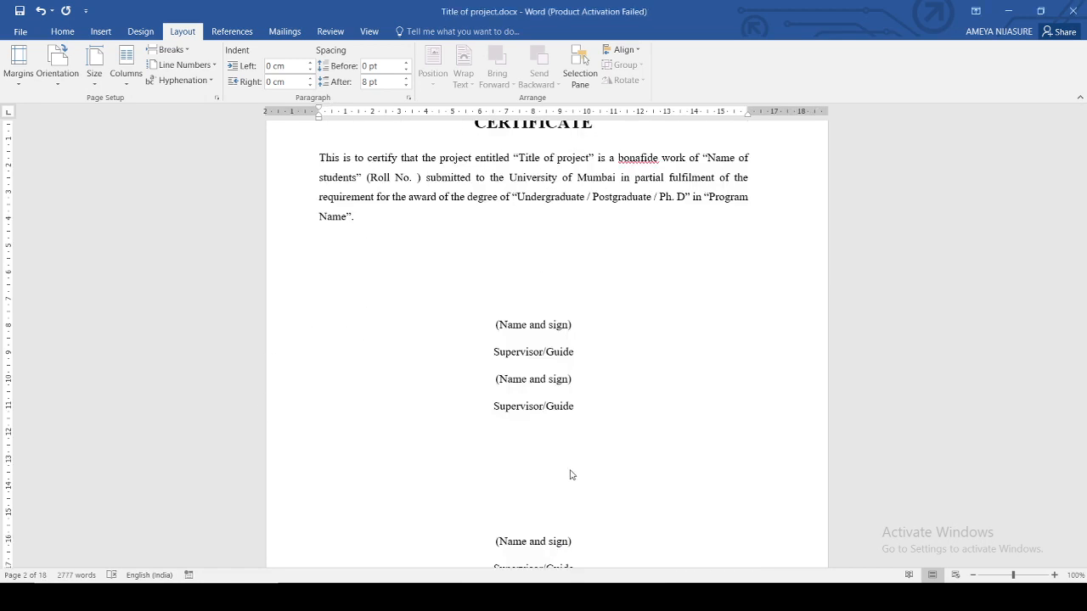
scroll(569, 473, "up", 2)
scroll(539, 436, "down", 2)
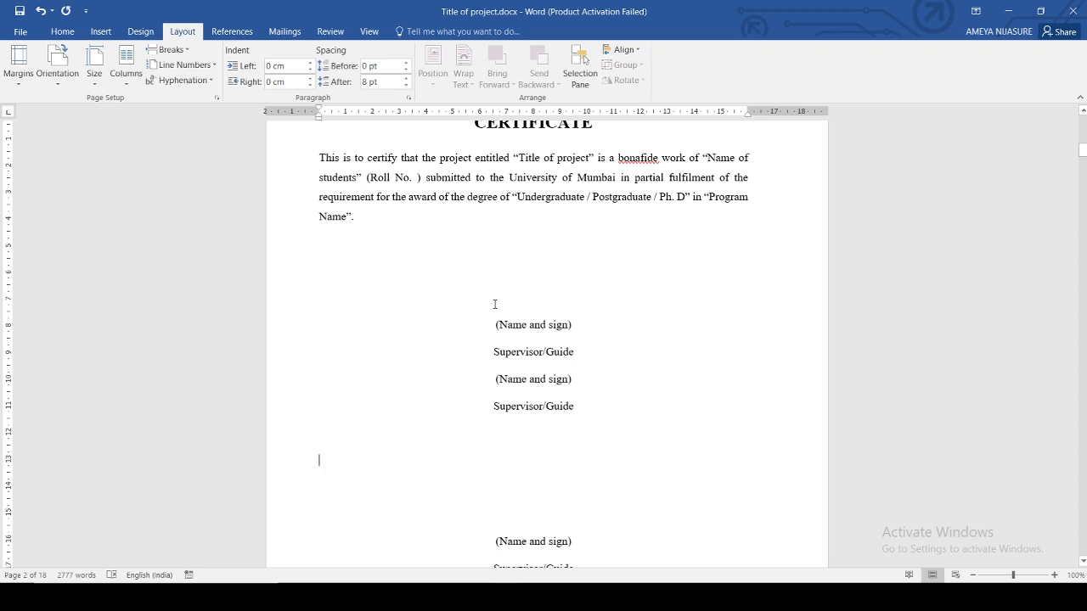
scroll(484, 301, "up", 2)
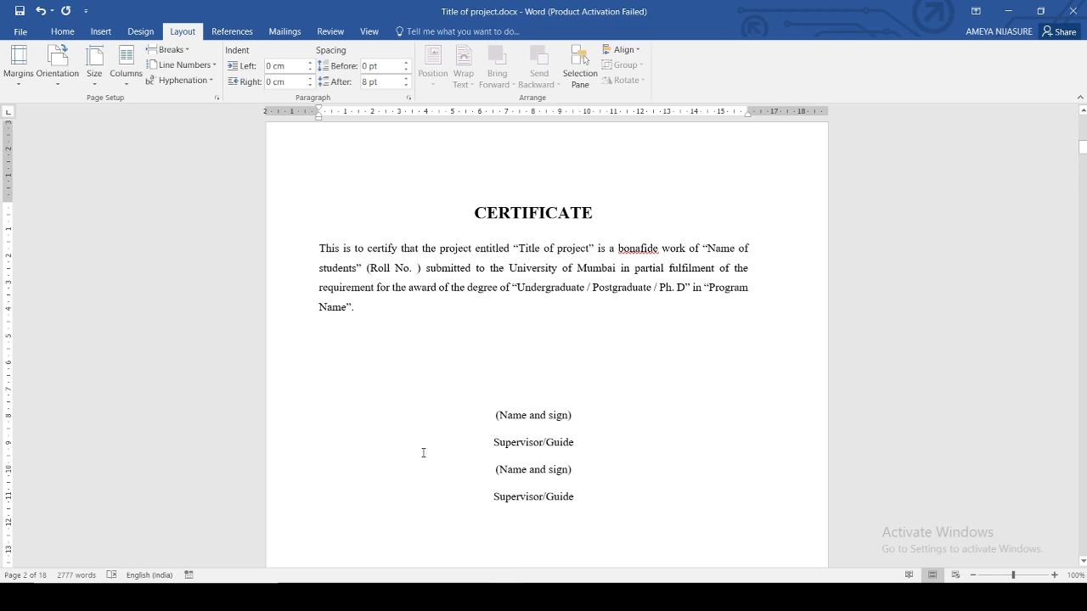
mouse_move(491, 414)
left_mouse_down()
mouse_move(579, 471)
mouse_move(598, 498)
left_mouse_up()
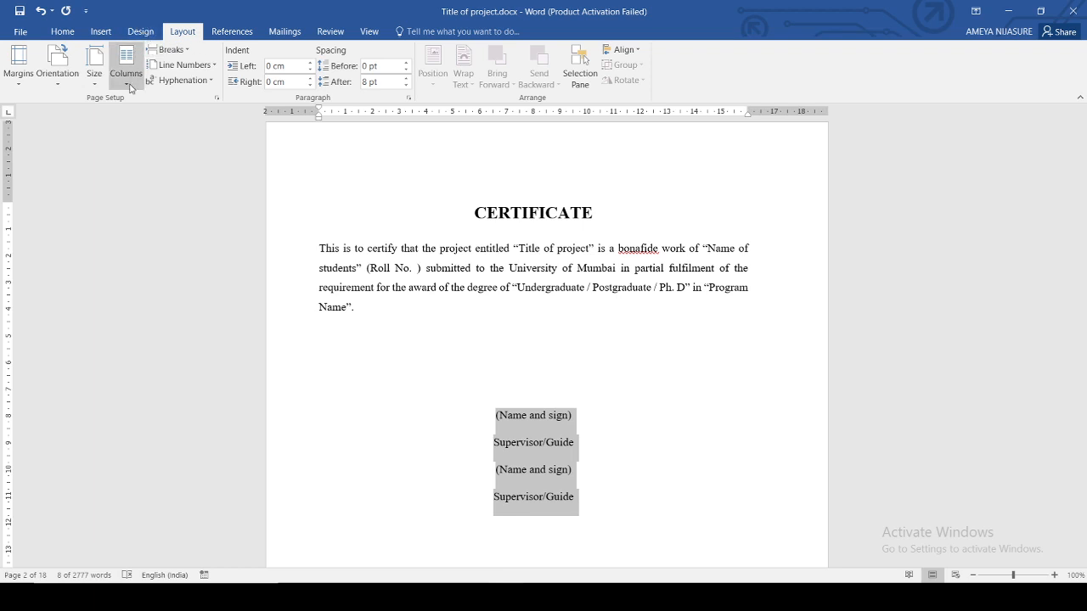
left_click(125, 61)
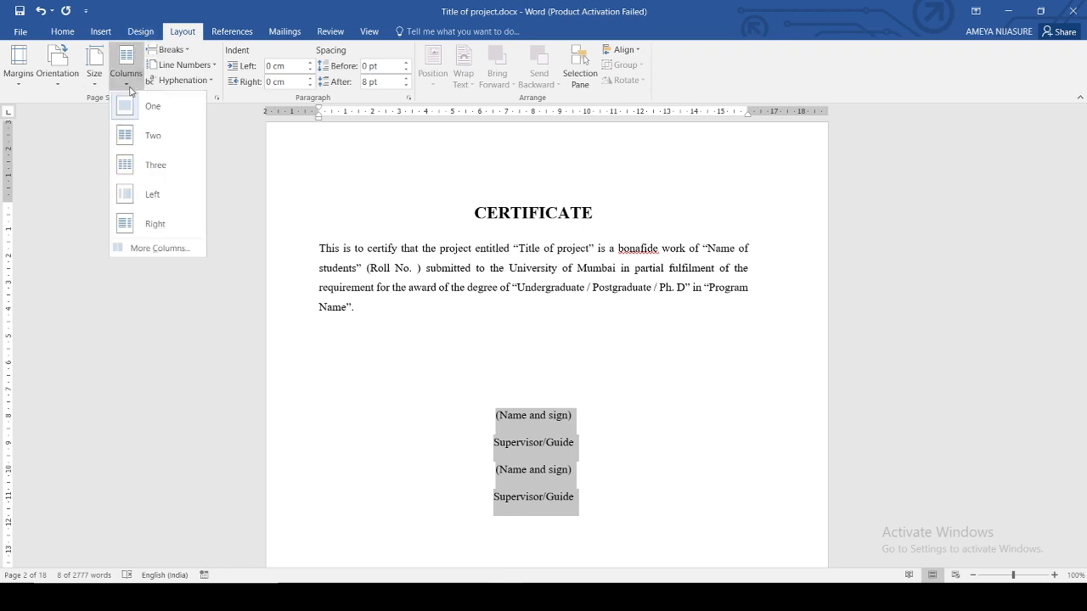
left_click(151, 135)
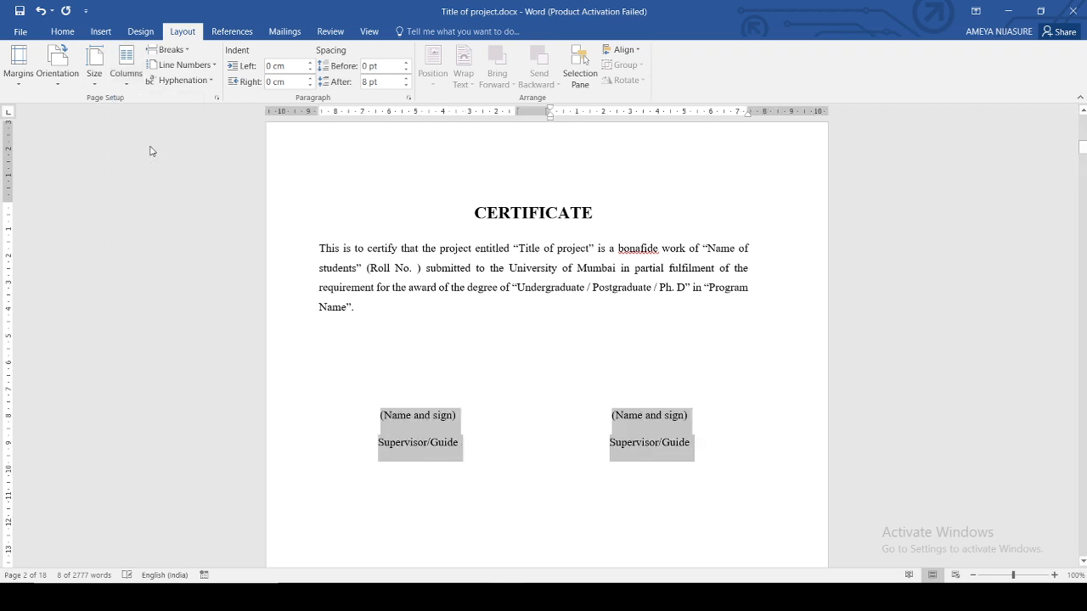
scroll(286, 212, "up", 3)
scroll(406, 345, "down", 2)
scroll(405, 345, "down", 3)
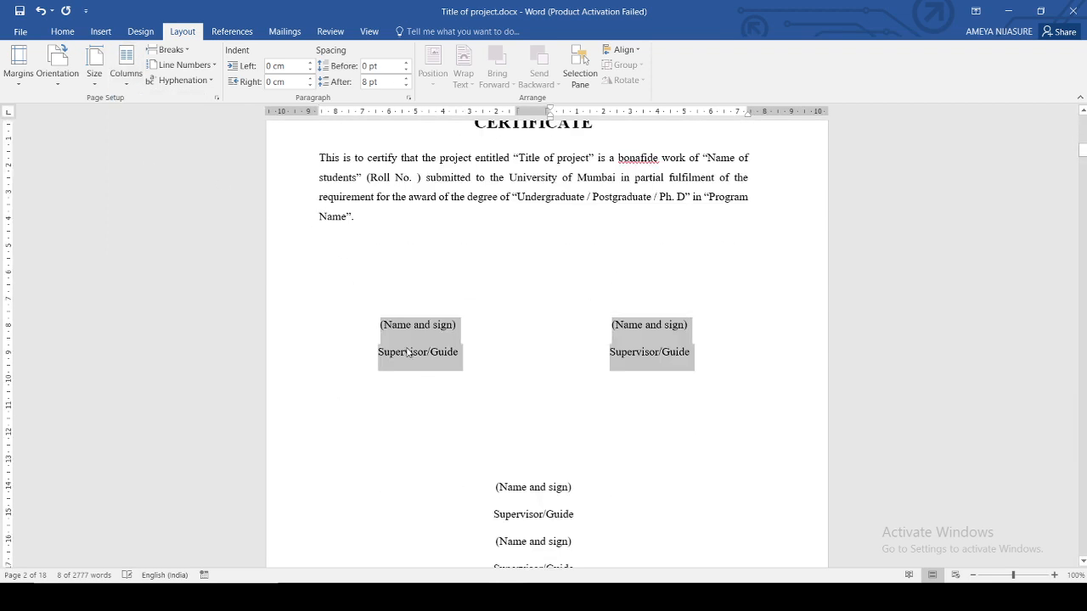
left_click(393, 308)
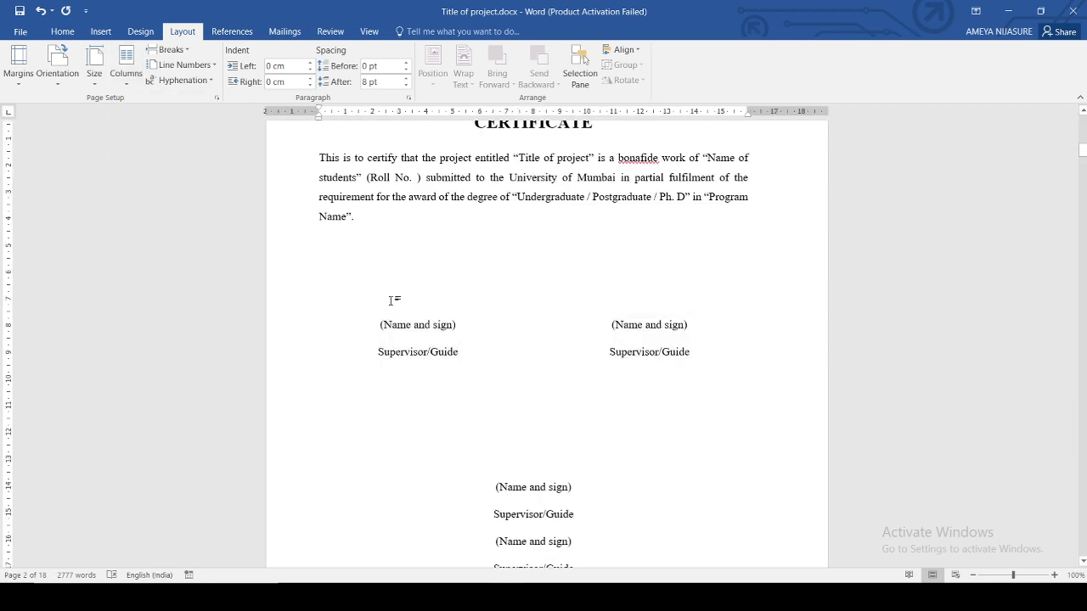
Add a blank line above the two-column signature row and remove one blank line above the remaining stacked signature blocks.
key("Return")
scroll(417, 363, "down", 2)
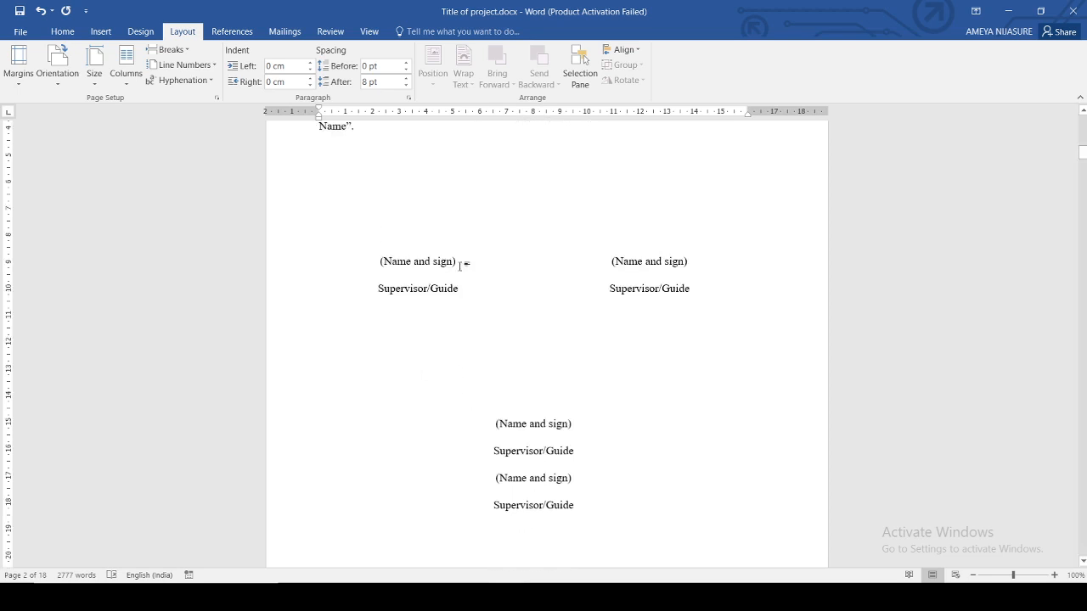
left_click_drag(461, 260, 686, 327)
left_click(81, 32)
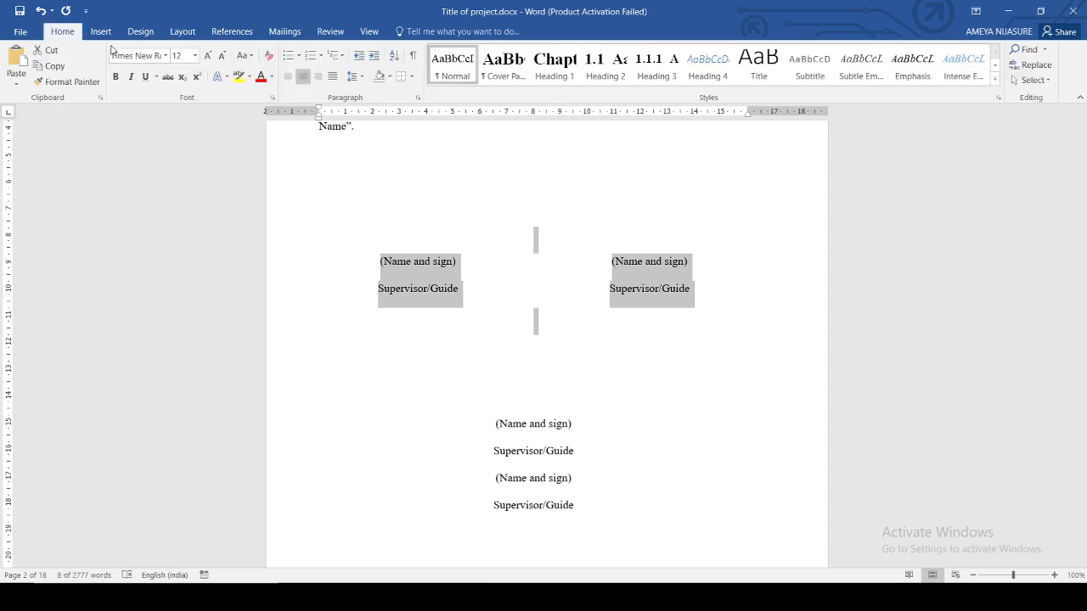
left_click(500, 375)
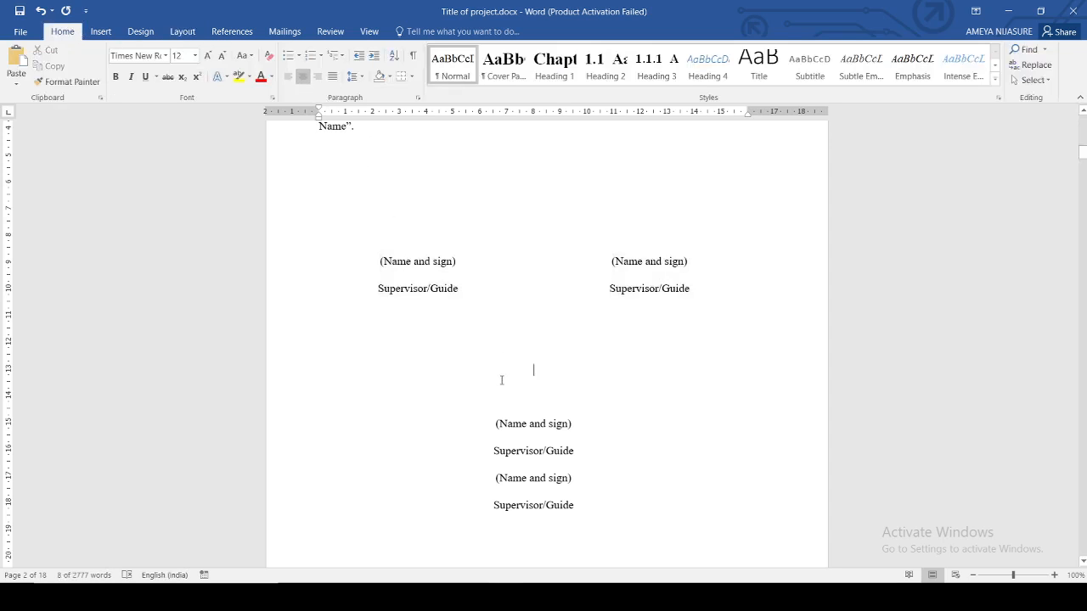
key("Delete")
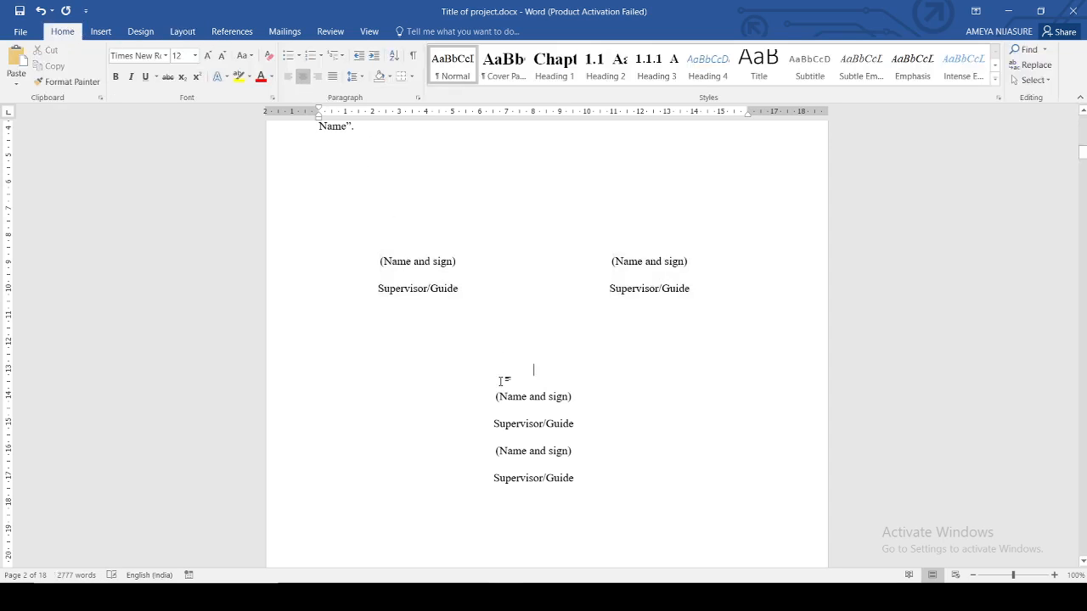
Arrange the remaining two stacked "(Name and sign) Supervisor/Guide" blocks in two columns.
mouse_move(495, 397)
left_mouse_down()
mouse_move(568, 399)
mouse_move(638, 514)
left_mouse_up()
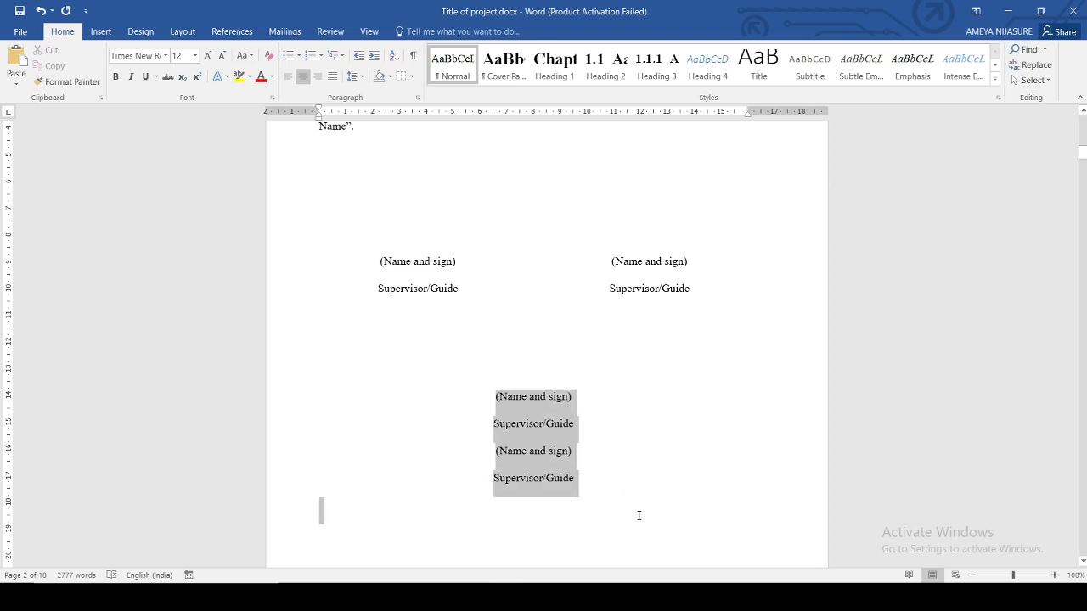
left_click_drag(496, 396, 577, 483)
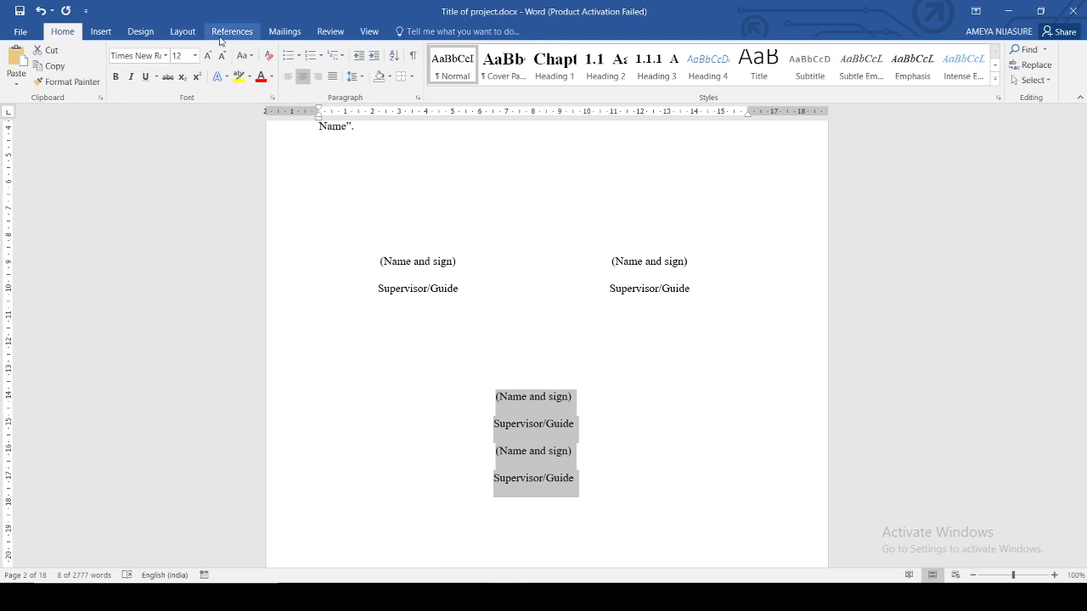
left_click(183, 31)
left_click(126, 61)
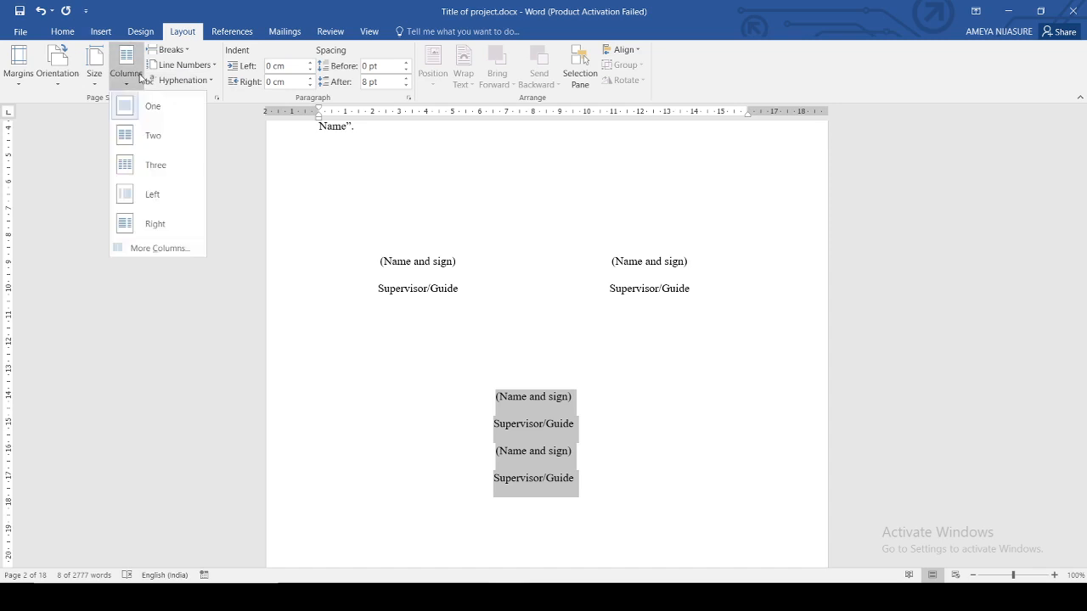
left_click(133, 143)
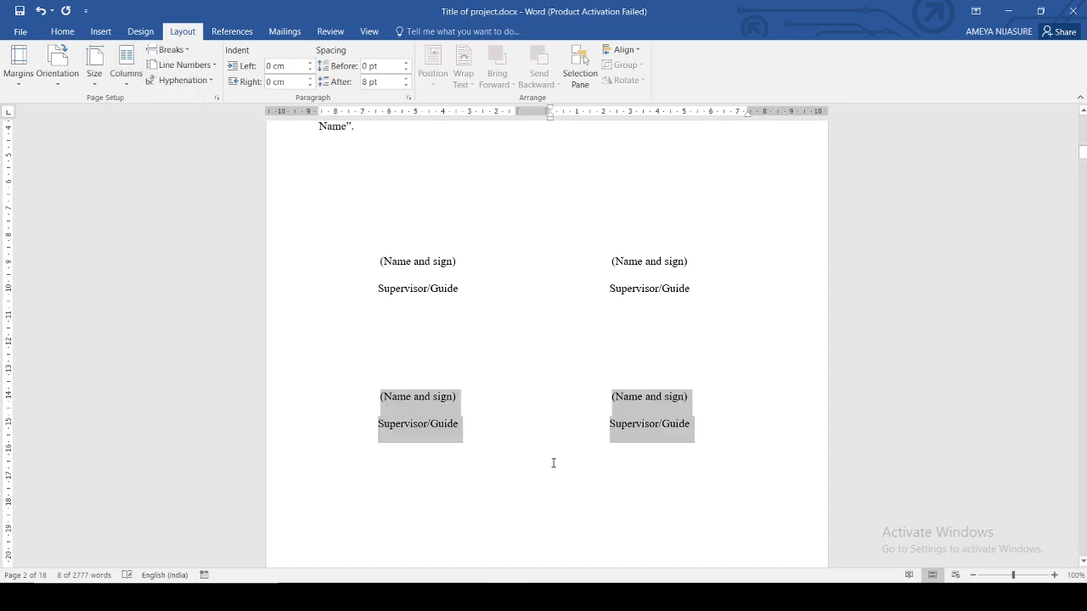
scroll(553, 462, "up", 2)
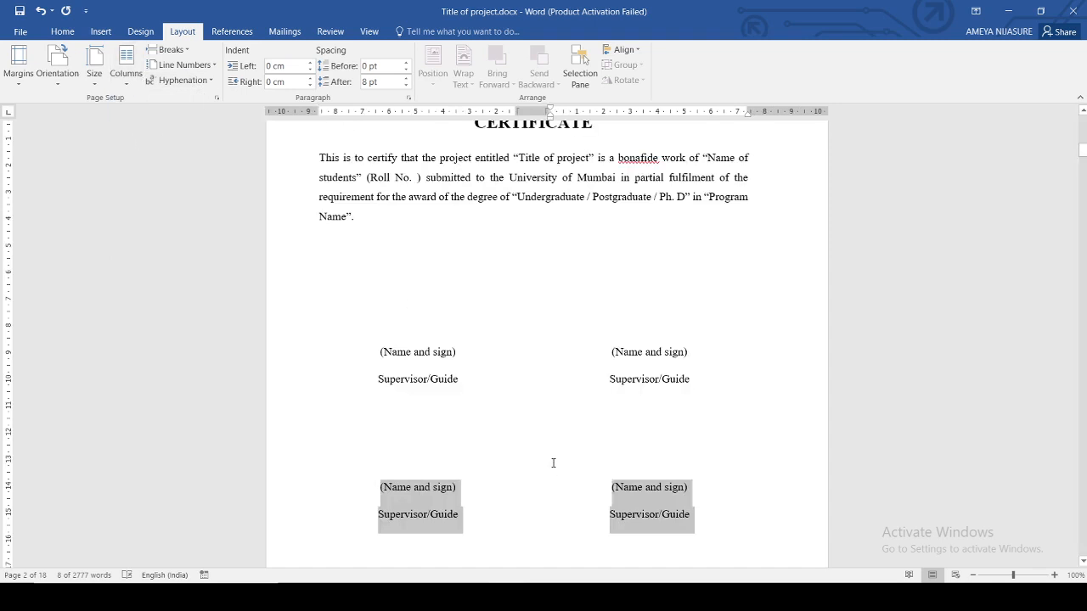
left_click(561, 510)
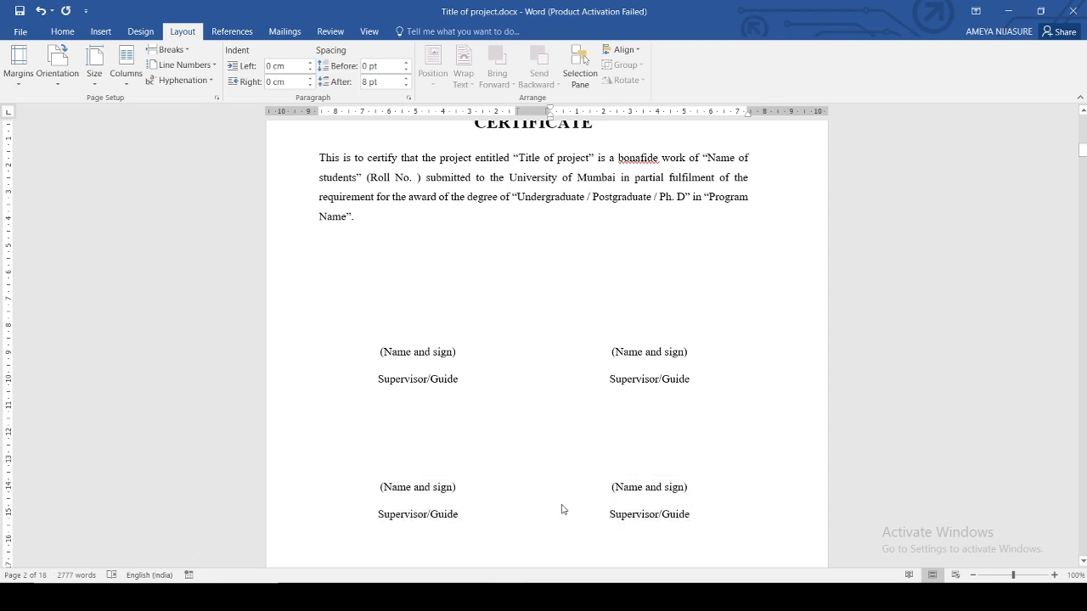